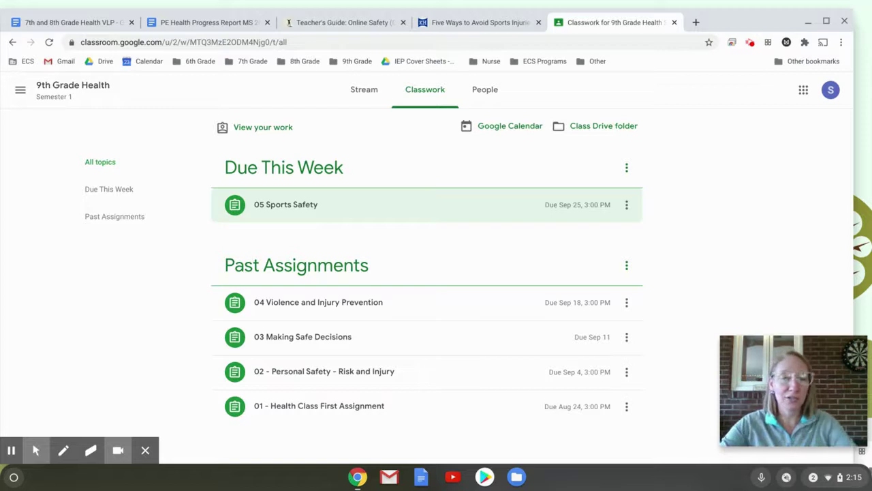
Open the 05 Sports Safety assignment page and launch its attached Sports Safety slide deck.
{"action": "left_click", "coordinate": [299, 208]}
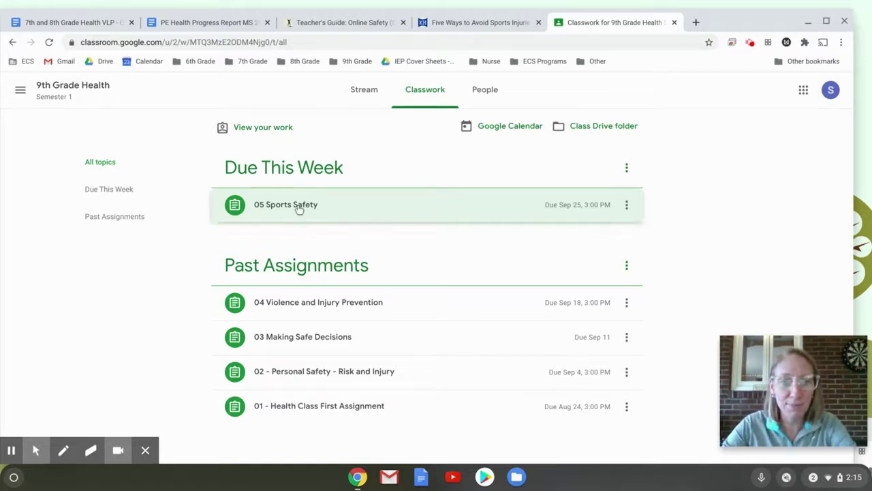
{"action": "scroll", "coordinate": [331, 244], "scroll_direction": "down", "scroll_amount": 2}
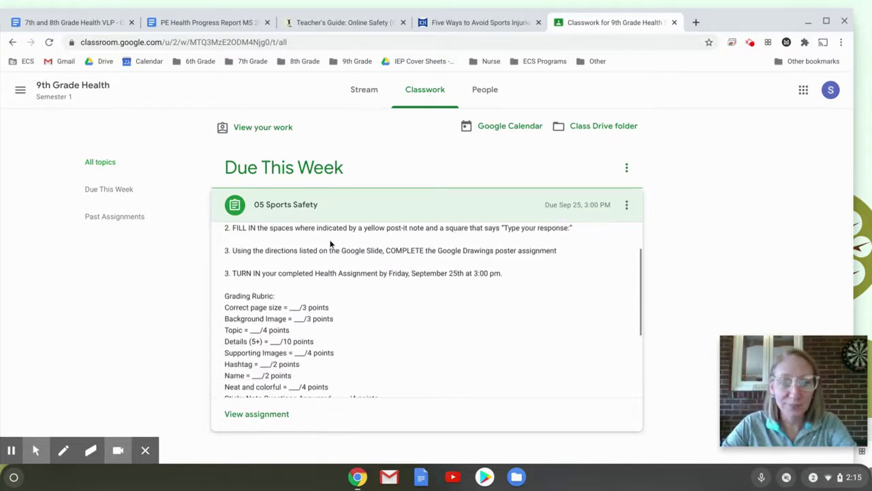
{"action": "left_click", "coordinate": [267, 417]}
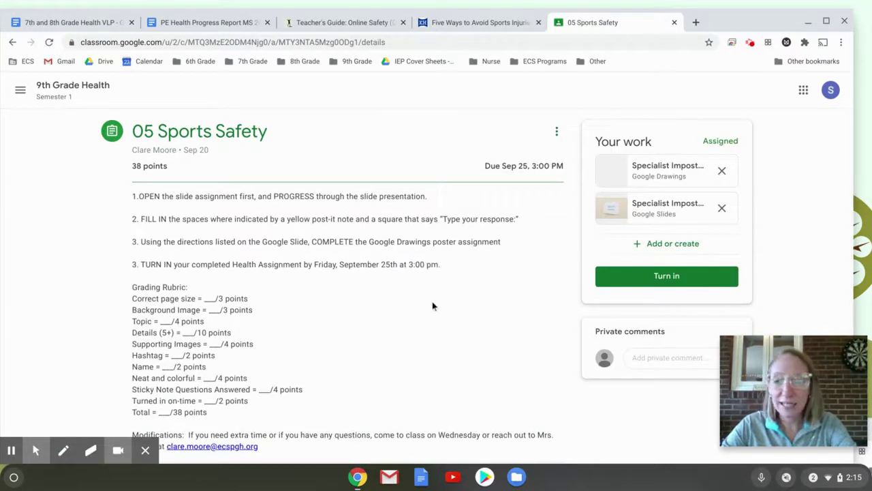
{"action": "scroll", "coordinate": [435, 341], "scroll_direction": "down", "scroll_amount": 2}
{"action": "scroll", "coordinate": [435, 340], "scroll_direction": "up", "scroll_amount": 2}
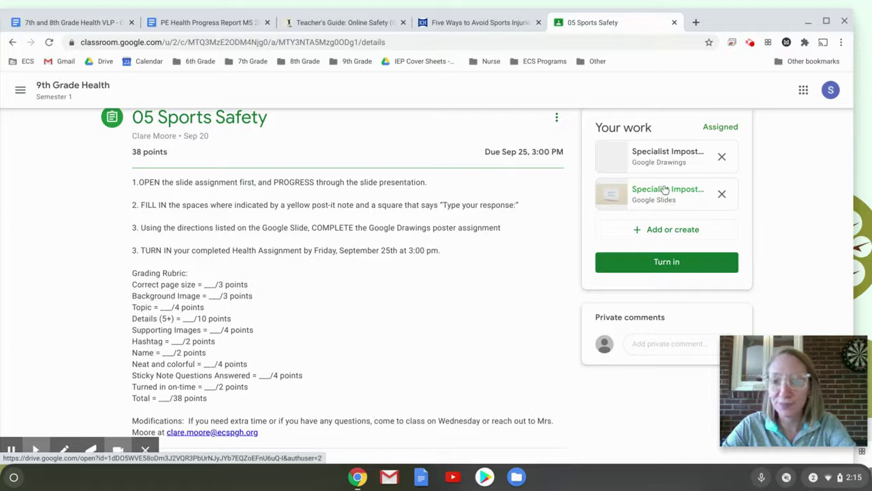
{"action": "left_click", "coordinate": [663, 189]}
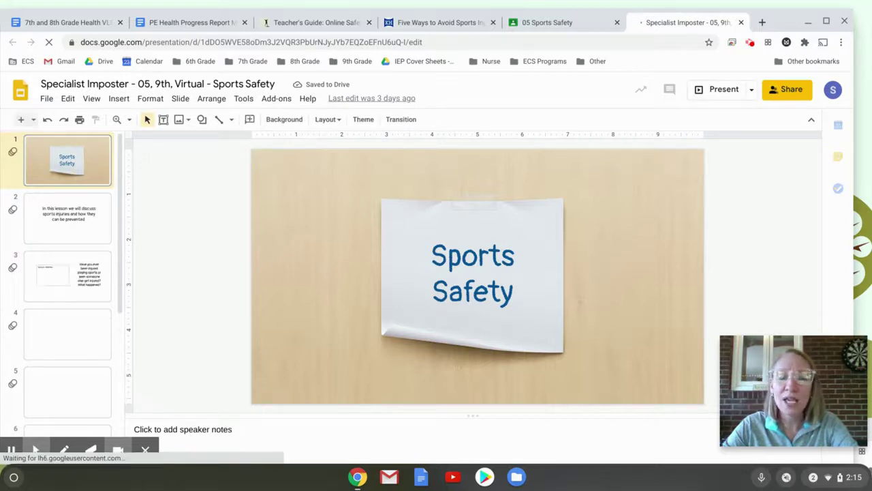
Open the Sports Safety Poster drawing from the assignment, then go back to the slide deck.
{"action": "left_click", "coordinate": [555, 25]}
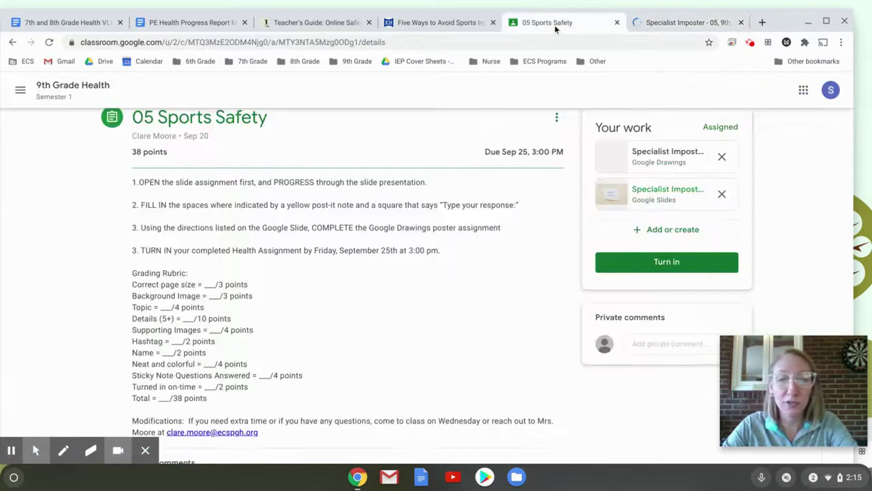
{"action": "left_click", "coordinate": [654, 158]}
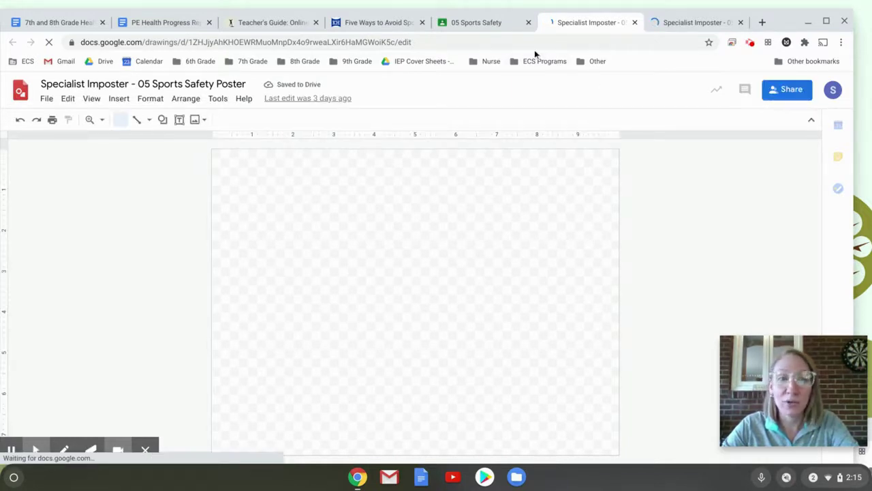
{"action": "left_click", "coordinate": [688, 23]}
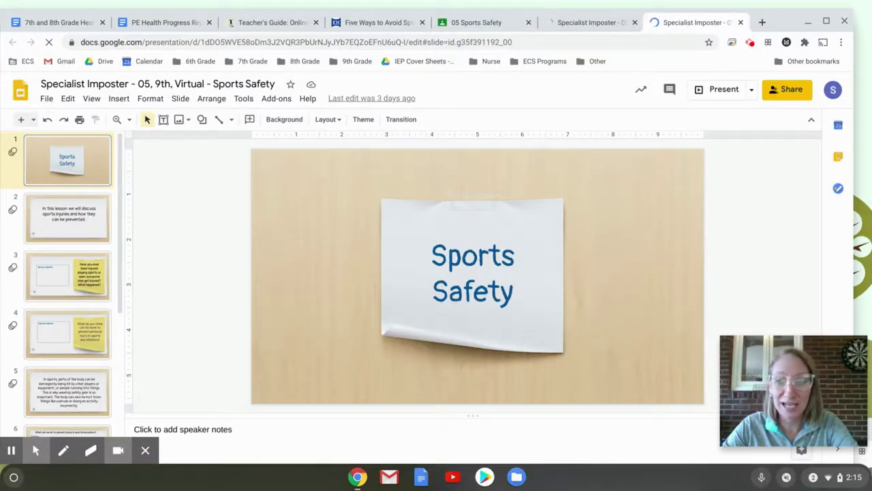
Read through lesson slides 2 to 6 on sports injuries and prevention tips.
{"action": "left_click", "coordinate": [93, 229]}
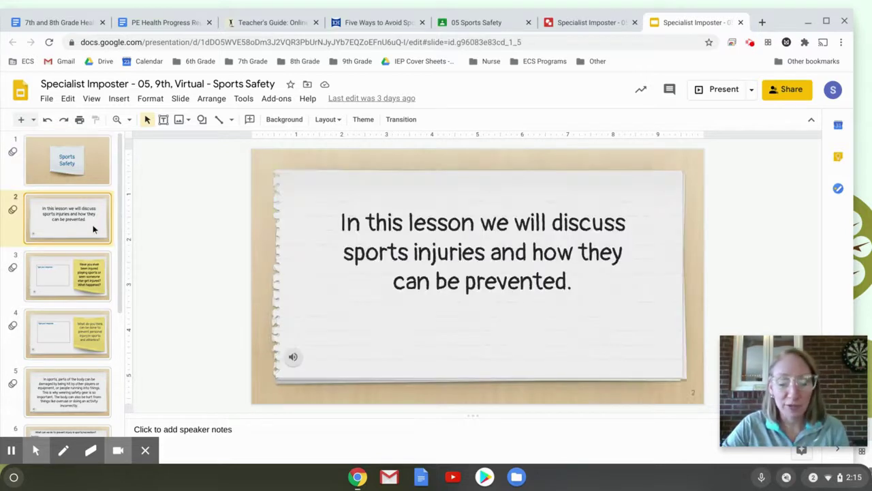
{"action": "left_click", "coordinate": [86, 280]}
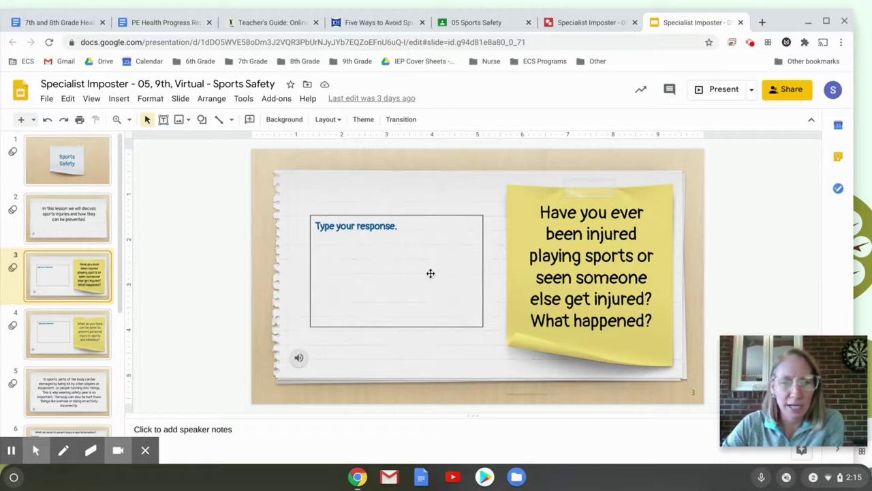
{"action": "left_click", "coordinate": [90, 336]}
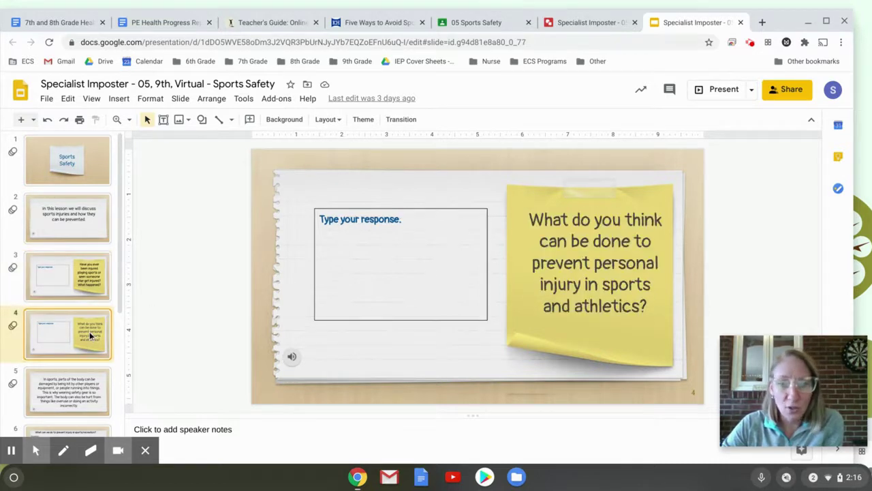
{"action": "scroll", "coordinate": [89, 334], "scroll_direction": "down", "scroll_amount": 2}
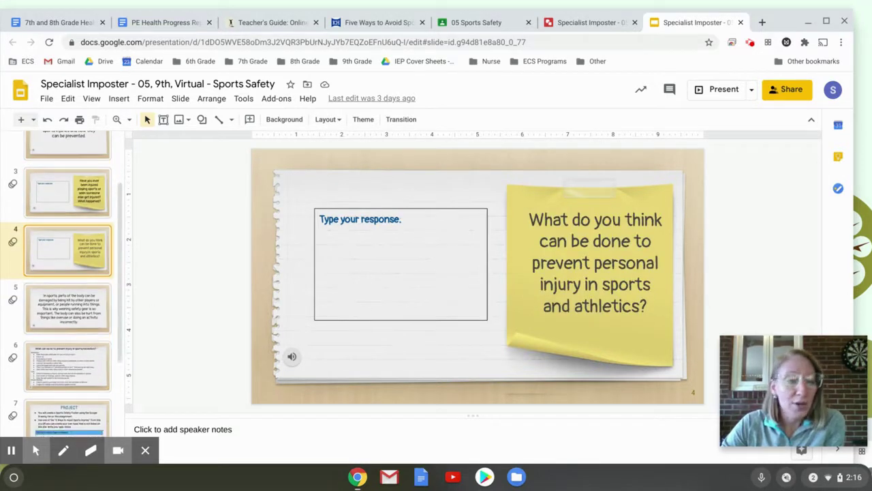
{"action": "left_click", "coordinate": [68, 308]}
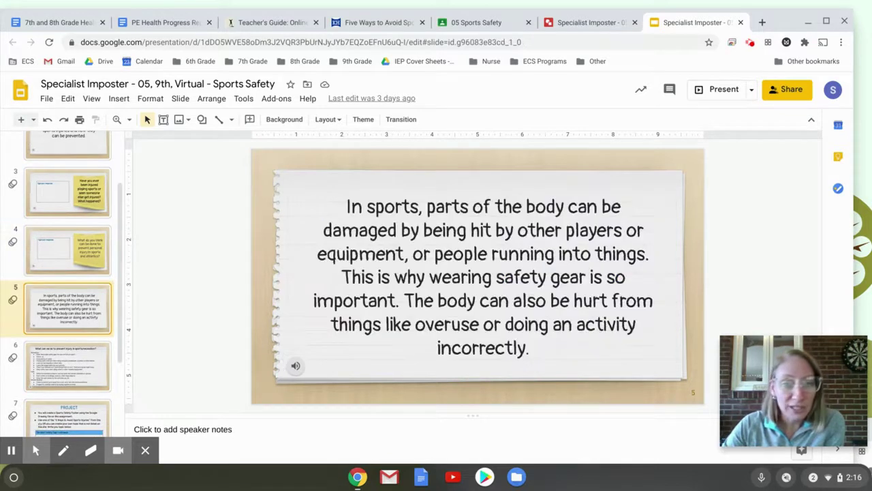
{"action": "left_click", "coordinate": [67, 366]}
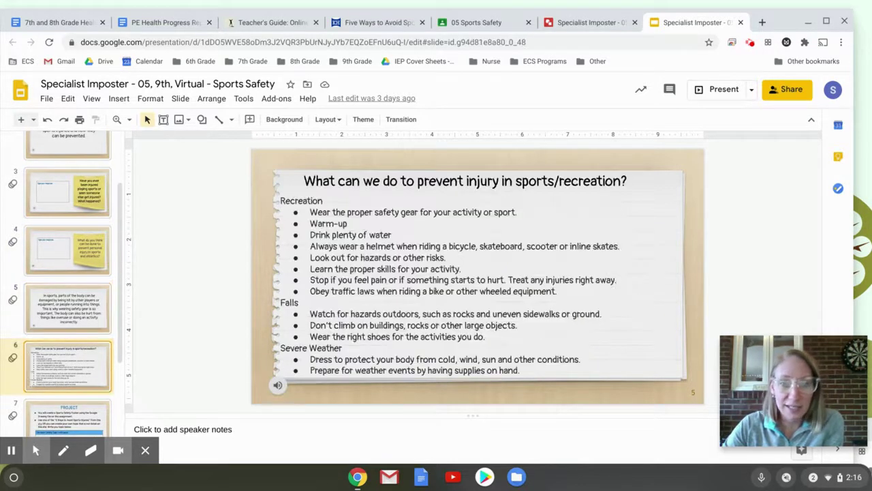
On the PROJECT slide, follow the site link to KidsHealth's 'Five Ways to Avoid Sports Injuries' page.
{"action": "left_click", "coordinate": [68, 417]}
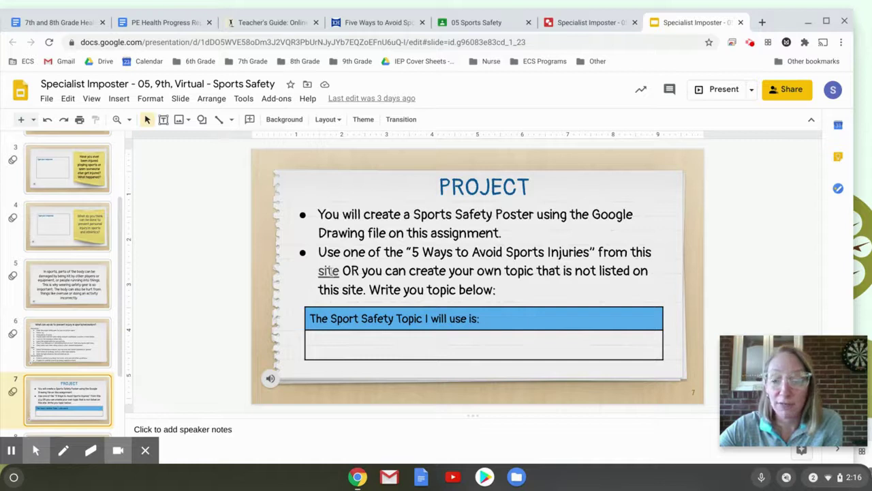
{"action": "left_click", "coordinate": [328, 271]}
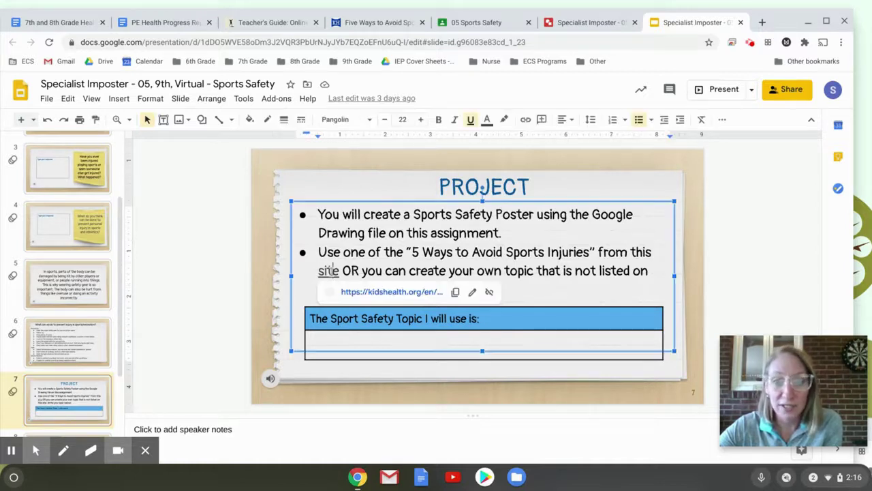
{"action": "left_click", "coordinate": [378, 292]}
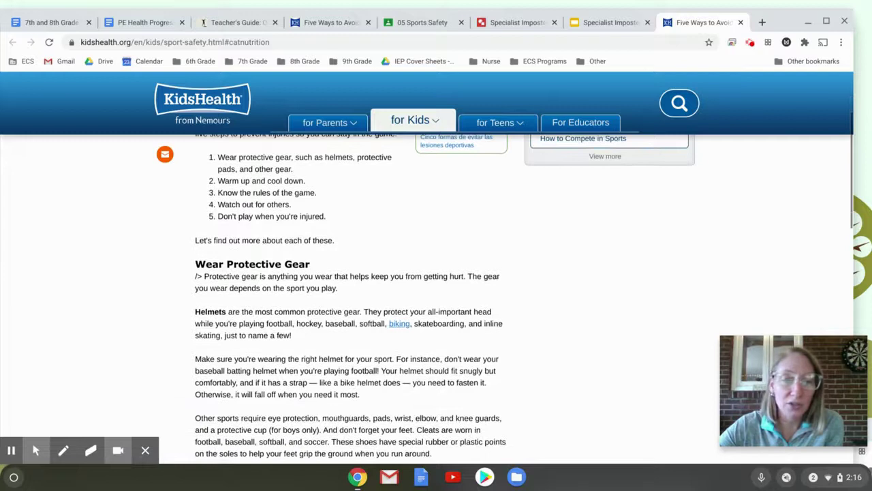
Scroll the KidsHealth article to the 'Wear Protective Gear' tip.
{"action": "scroll", "coordinate": [300, 263], "scroll_direction": "down", "scroll_amount": 4}
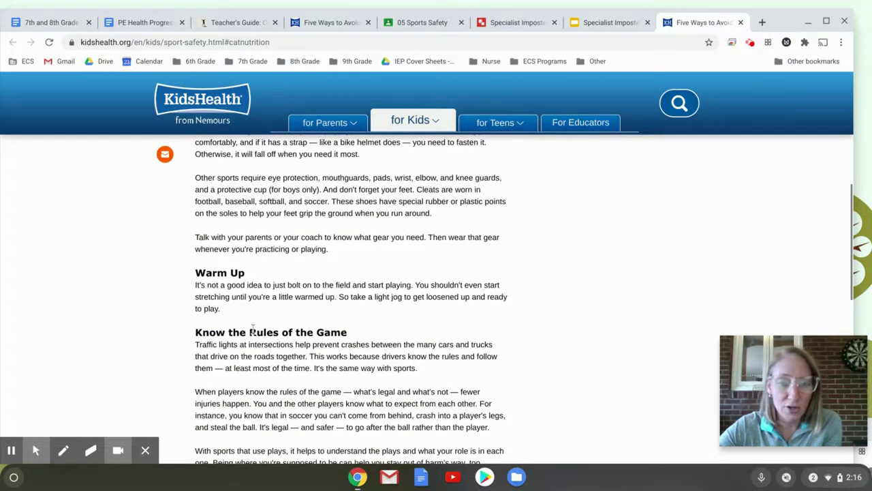
{"action": "scroll", "coordinate": [253, 331], "scroll_direction": "down", "scroll_amount": 3}
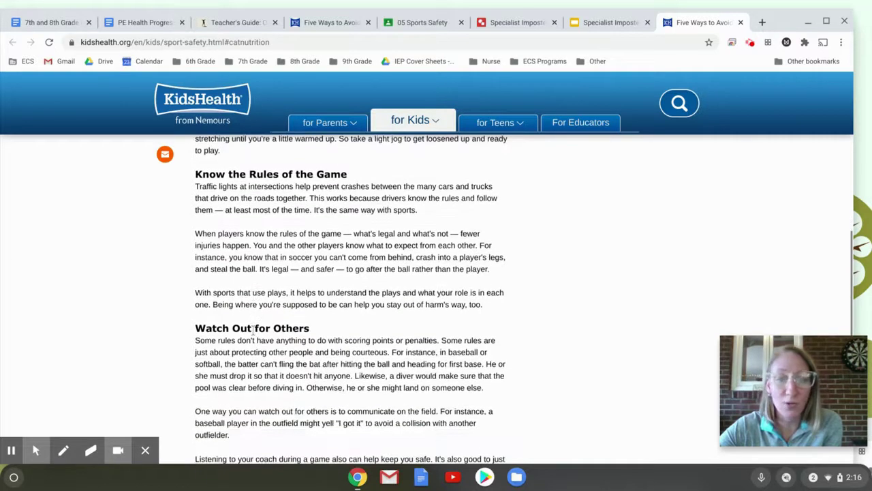
{"action": "scroll", "coordinate": [350, 300], "scroll_direction": "down", "scroll_amount": 3}
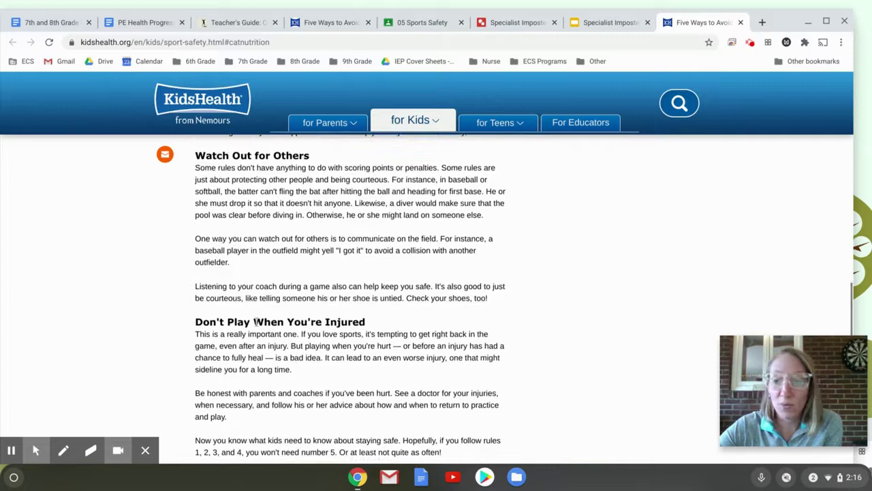
{"action": "scroll", "coordinate": [256, 320], "scroll_direction": "up", "scroll_amount": 8}
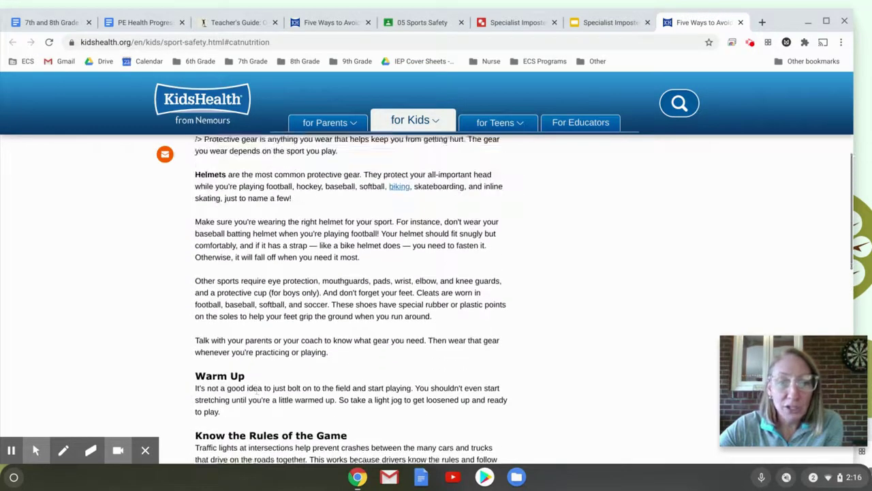
{"action": "scroll", "coordinate": [350, 300], "scroll_direction": "up", "scroll_amount": 3}
{"action": "scroll", "coordinate": [350, 300], "scroll_direction": "down", "scroll_amount": 1}
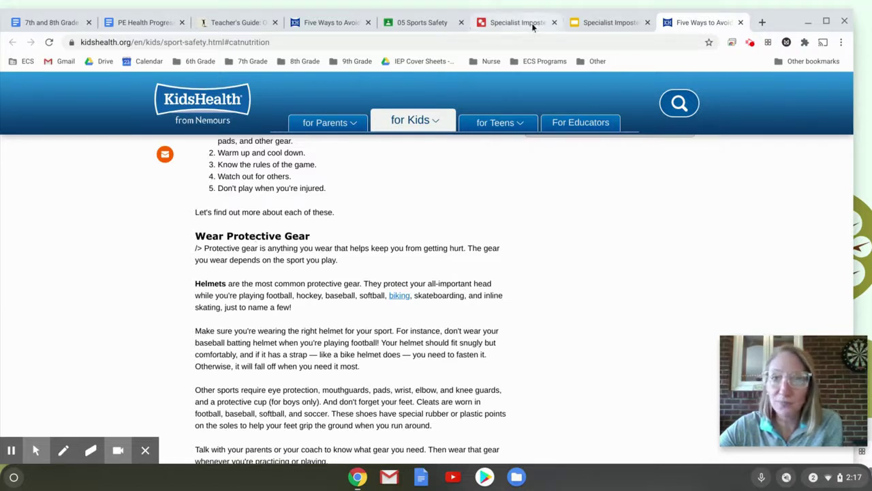
Enter 'Wear Protective Gear' as the sport safety topic on the PROJECT slide.
{"action": "left_click", "coordinate": [598, 24]}
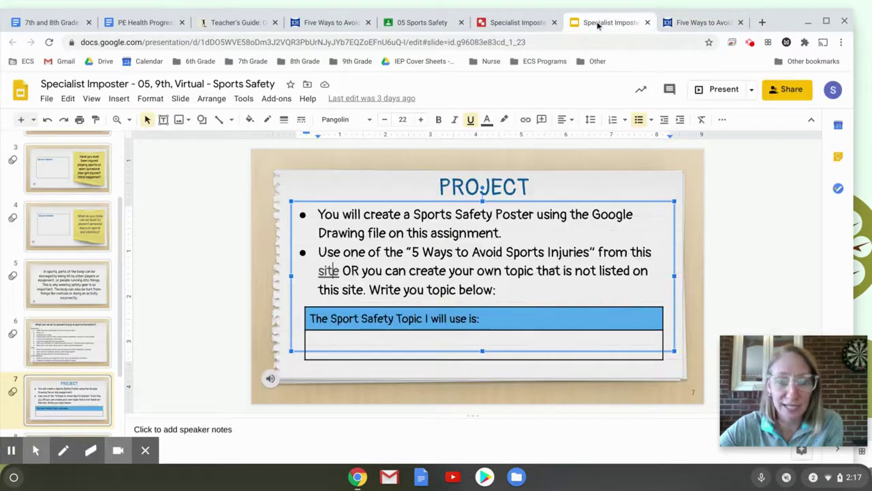
{"action": "left_click", "coordinate": [386, 340]}
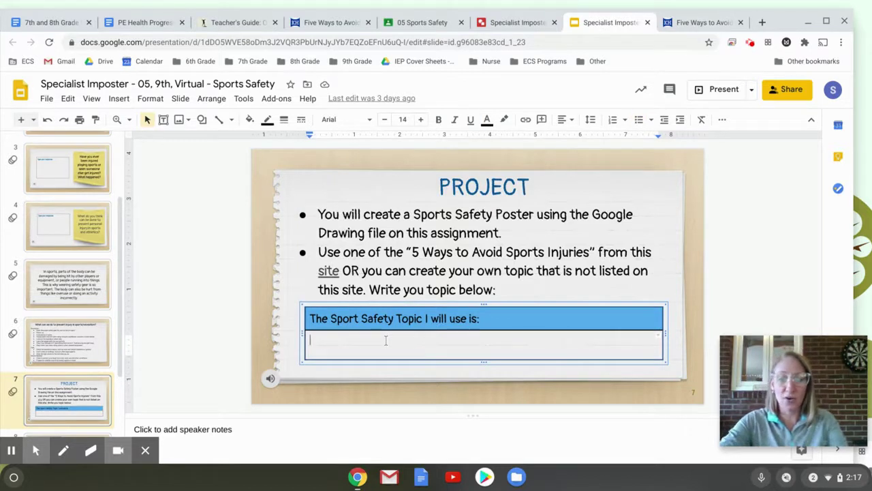
{"action": "type", "text": "Wear Pr"}
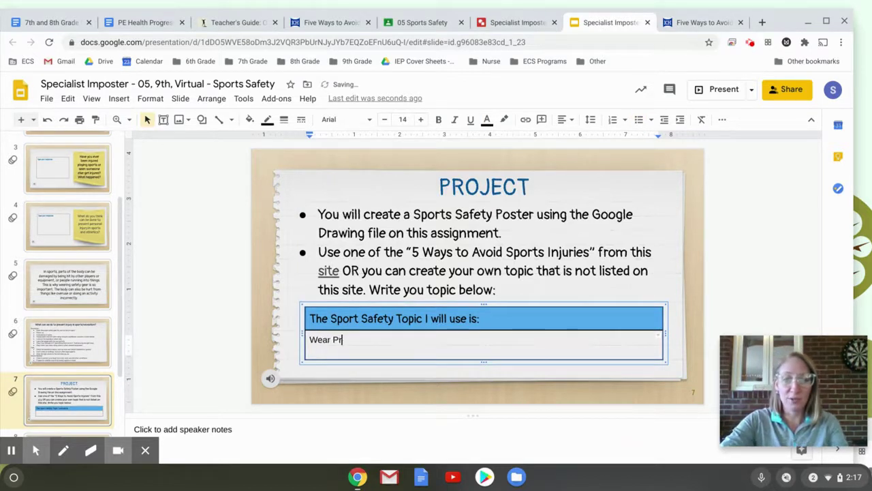
{"action": "type", "text": "otective Gear"}
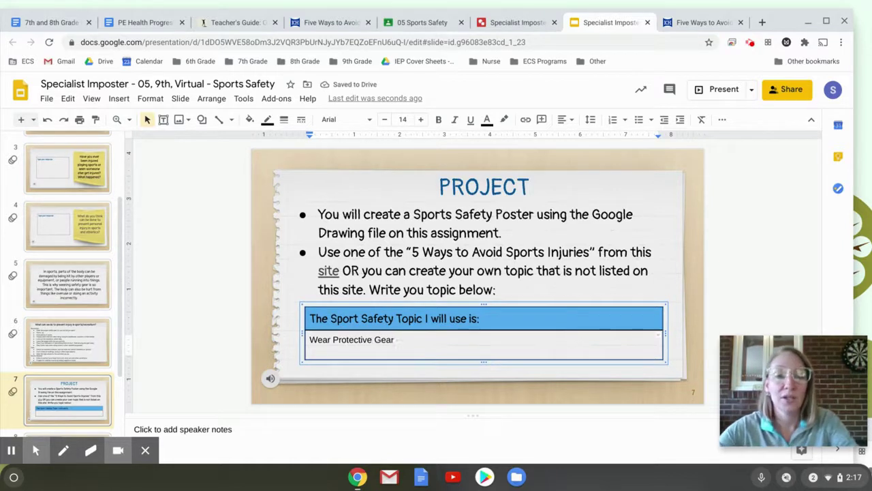
{"action": "scroll", "coordinate": [99, 352], "scroll_direction": "down", "scroll_amount": 3}
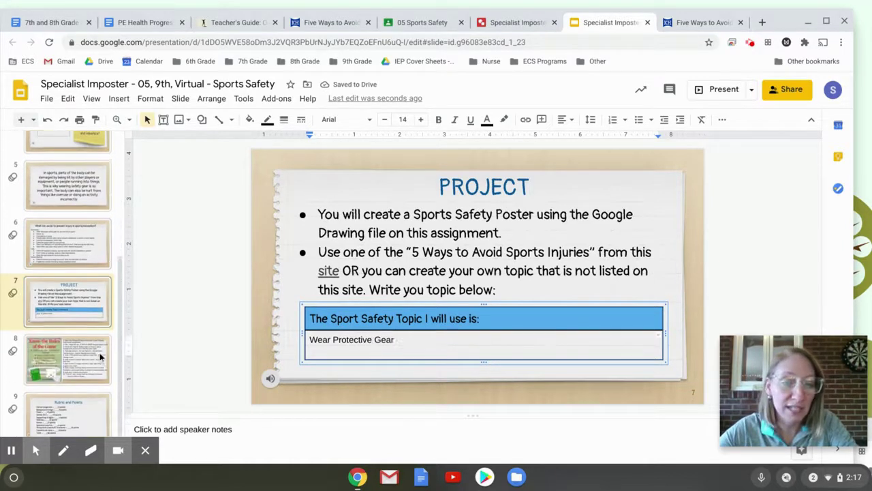
Display slide 8, the 'Know the Rules of the Game' sample poster with ten poster-making steps.
{"action": "left_click", "coordinate": [99, 352]}
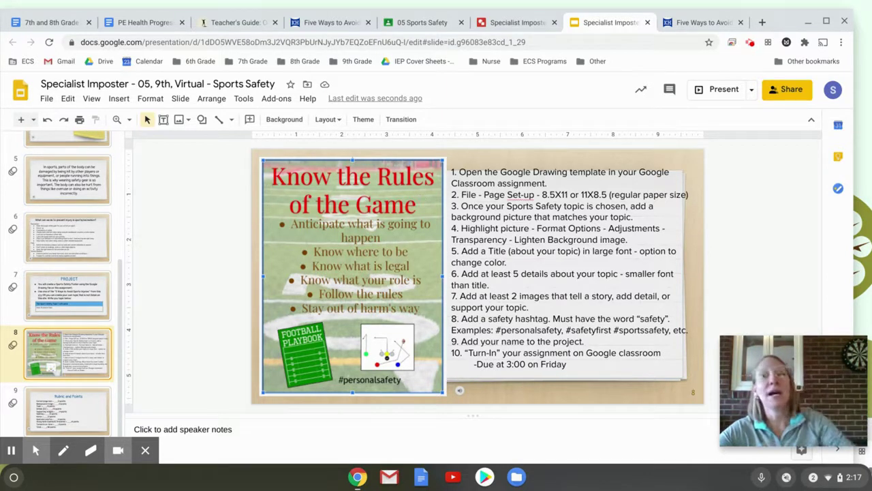
{"action": "left_click", "coordinate": [54, 299]}
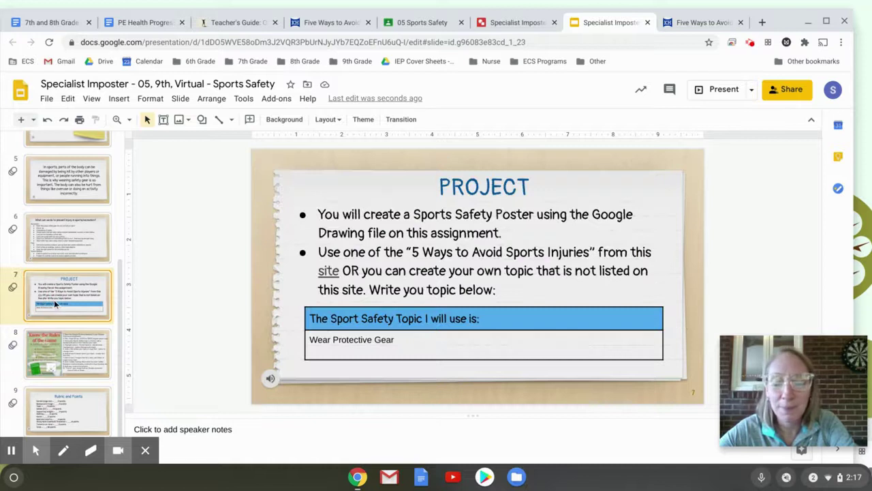
{"action": "left_click", "coordinate": [64, 359]}
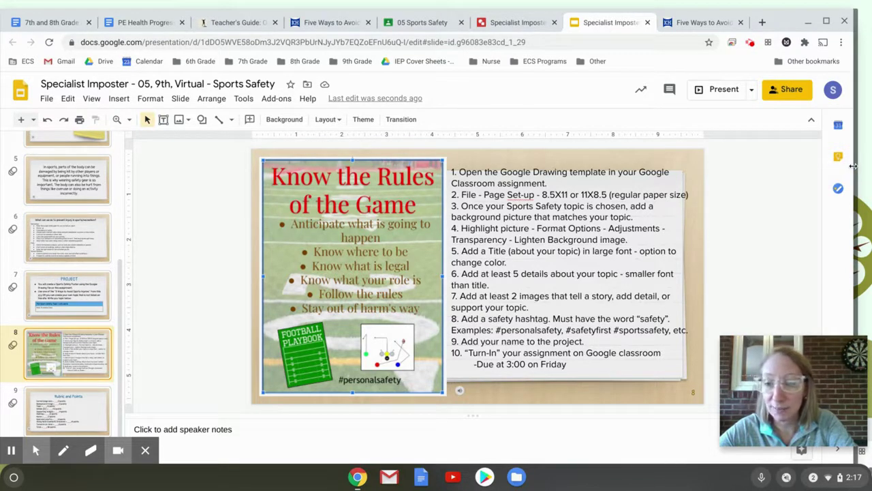
Narrow the Slides window and move the poster drawing into its own window beside it.
{"action": "left_click_drag", "start_coordinate": [856, 205], "coordinate": [666, 205]}
{"action": "left_click_drag", "start_coordinate": [666, 165], "coordinate": [535, 166]}
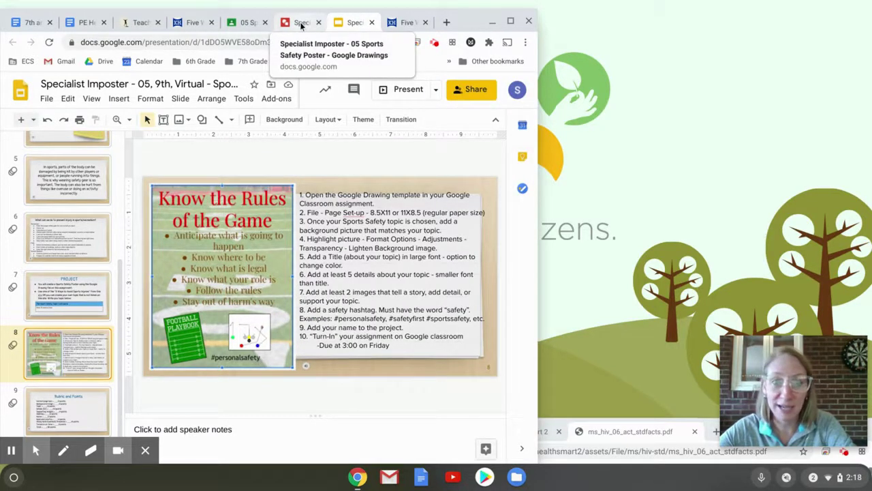
{"action": "left_click_drag", "start_coordinate": [300, 24], "coordinate": [869, 15]}
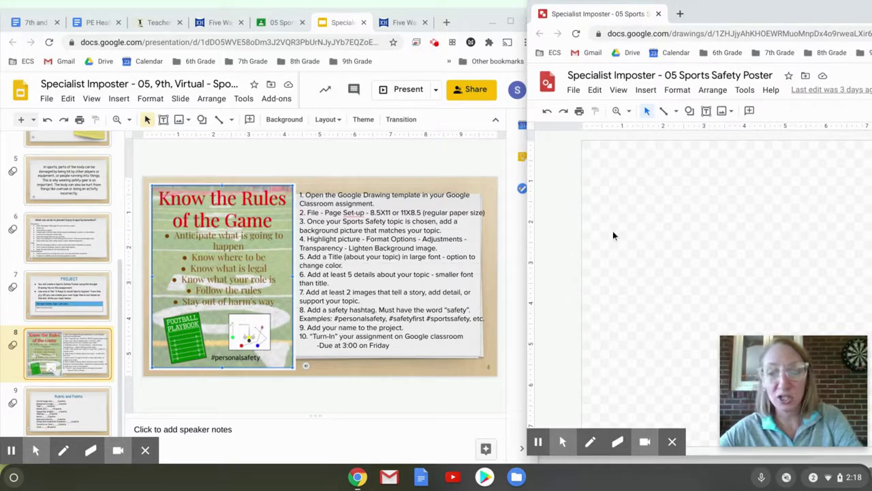
{"action": "left_click", "coordinate": [449, 169]}
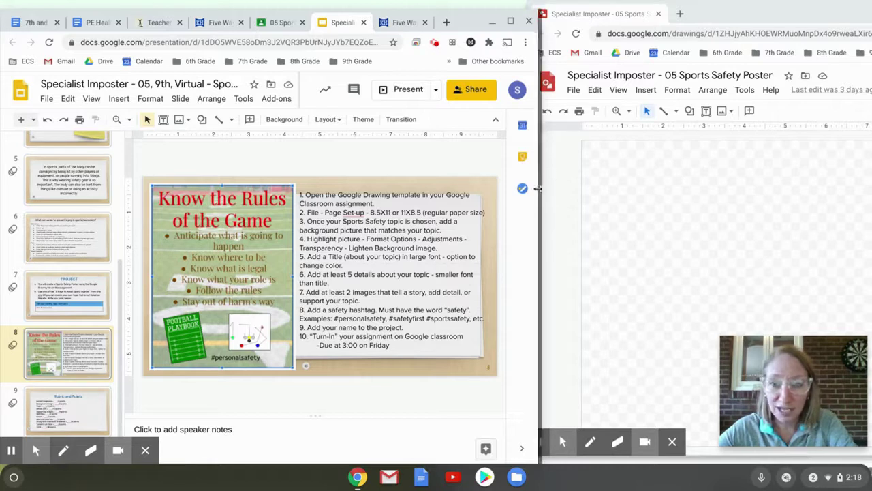
{"action": "left_click_drag", "start_coordinate": [538, 188], "coordinate": [503, 188]}
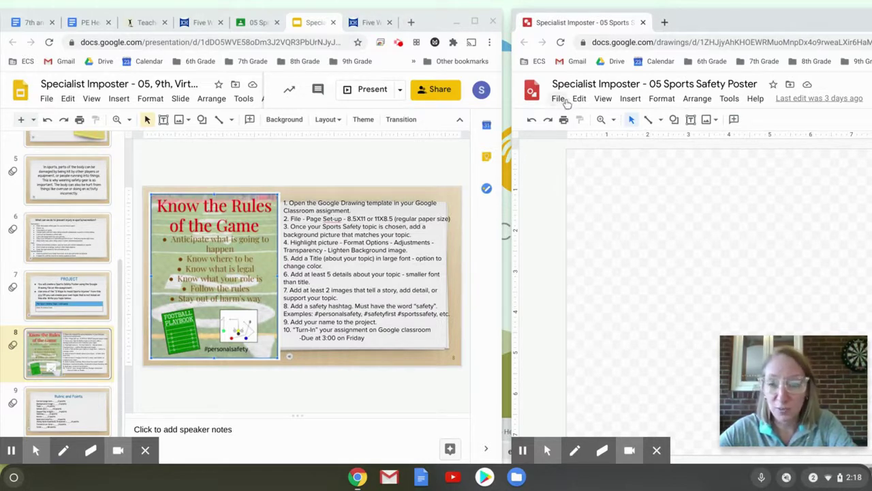
Set the drawing's Page setup to a custom 8.5 × 11 inch size.
{"action": "left_click", "coordinate": [560, 99]}
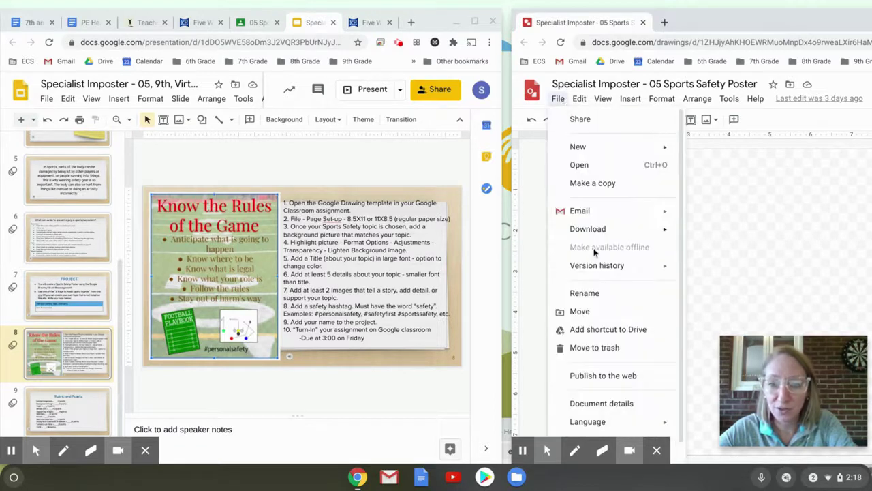
{"action": "scroll", "coordinate": [594, 252], "scroll_direction": "down", "scroll_amount": 1}
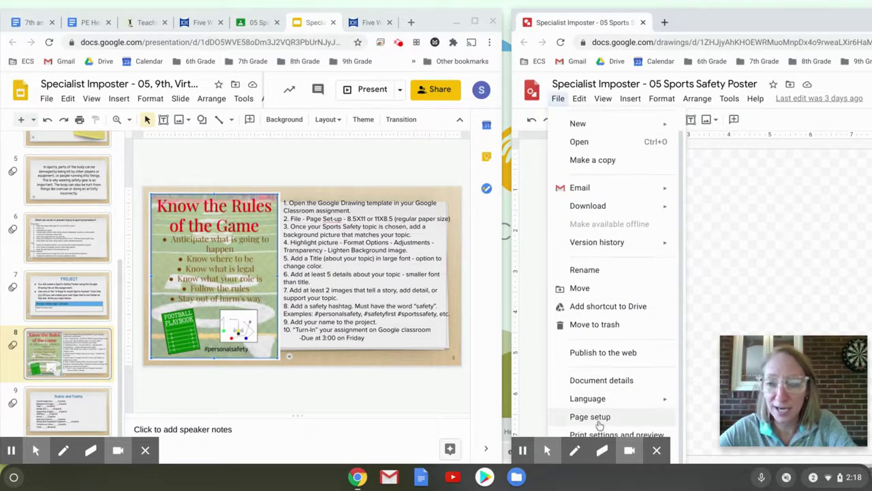
{"action": "left_click", "coordinate": [600, 418]}
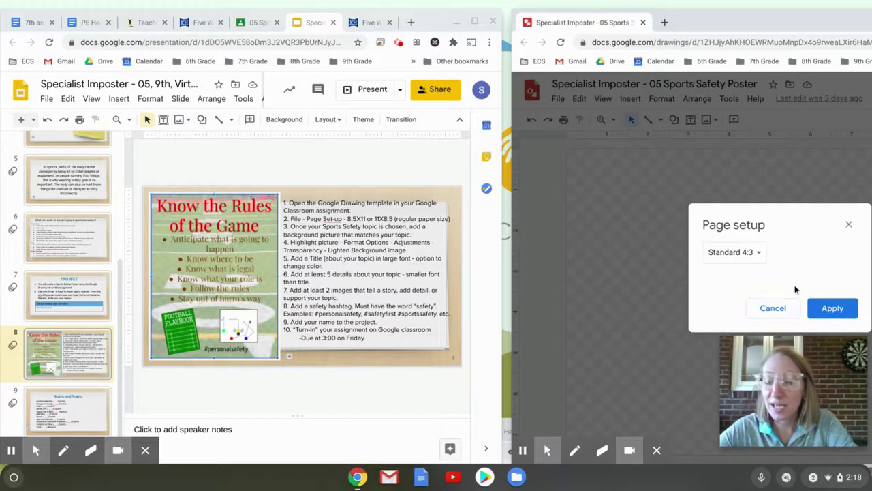
{"action": "left_click", "coordinate": [763, 254]}
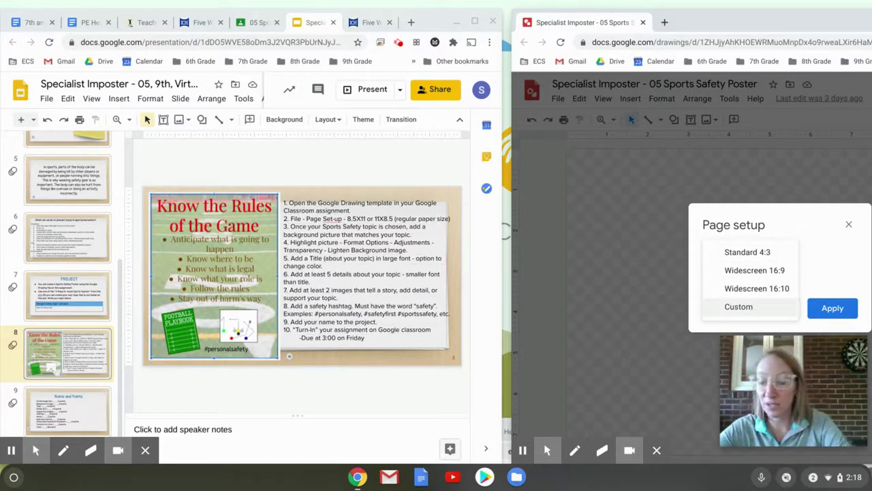
{"action": "left_click", "coordinate": [747, 306]}
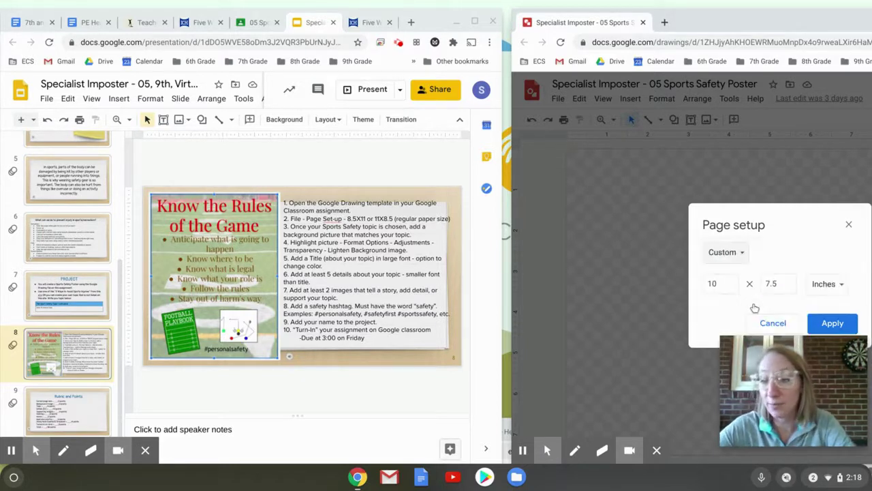
{"action": "double_click", "coordinate": [713, 284]}
{"action": "type", "text": "8.5"}
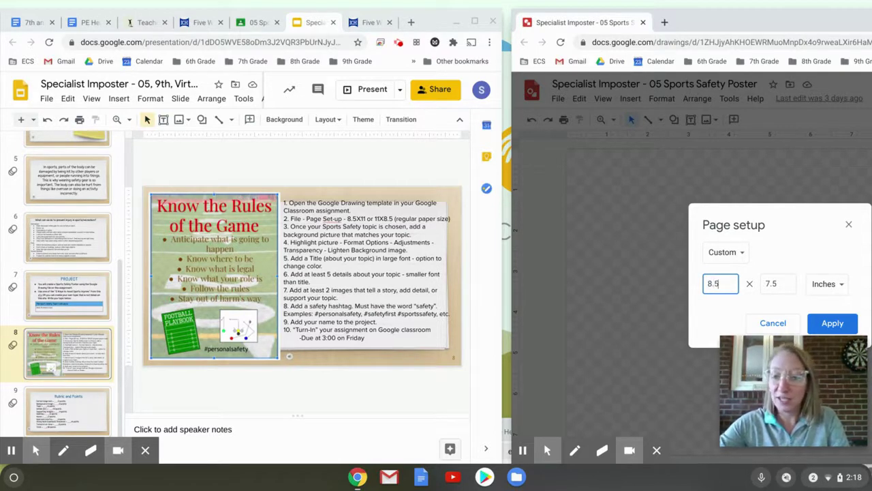
{"action": "double_click", "coordinate": [778, 283]}
{"action": "type", "text": "11"}
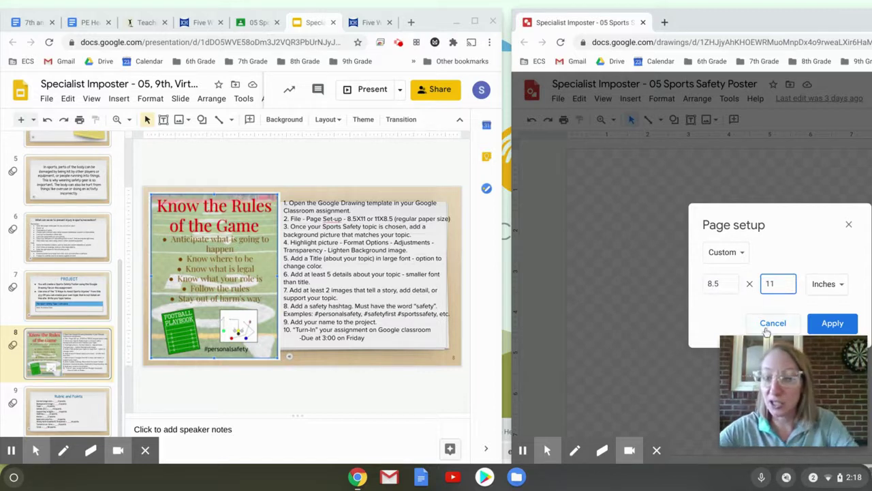
{"action": "left_click", "coordinate": [844, 326]}
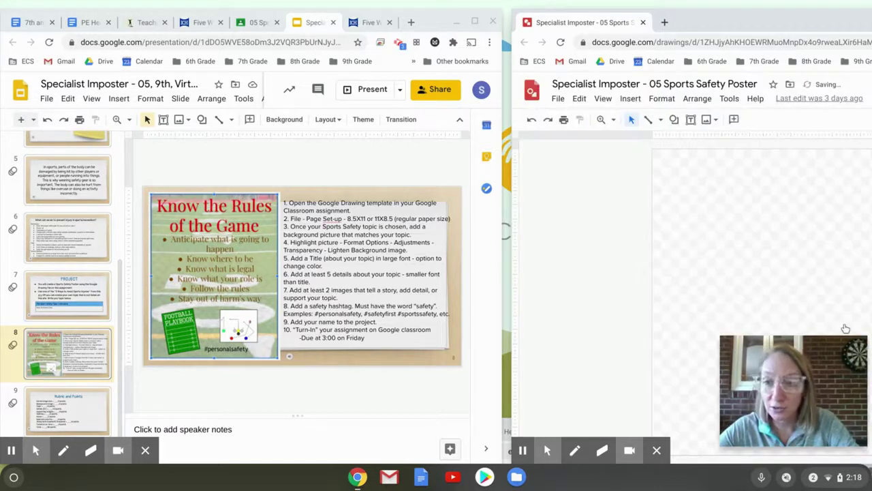